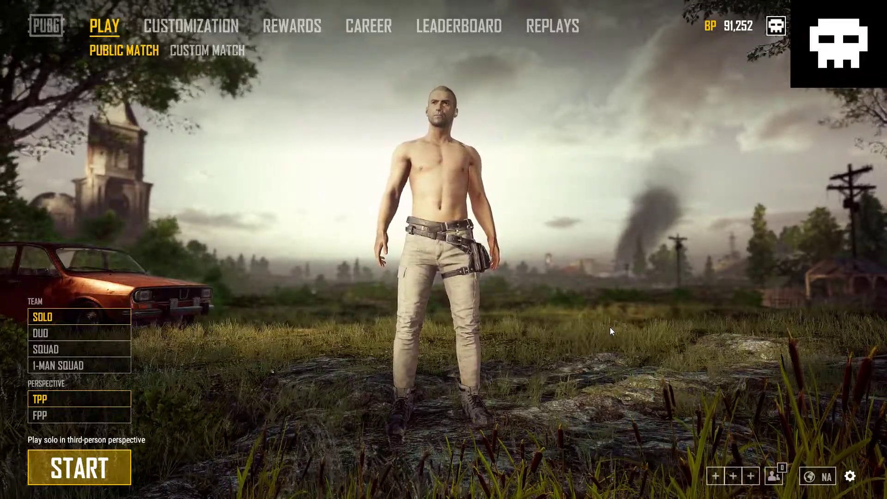
Switch the Windows playback device to the HyperX Headset Earphone.
key(super)
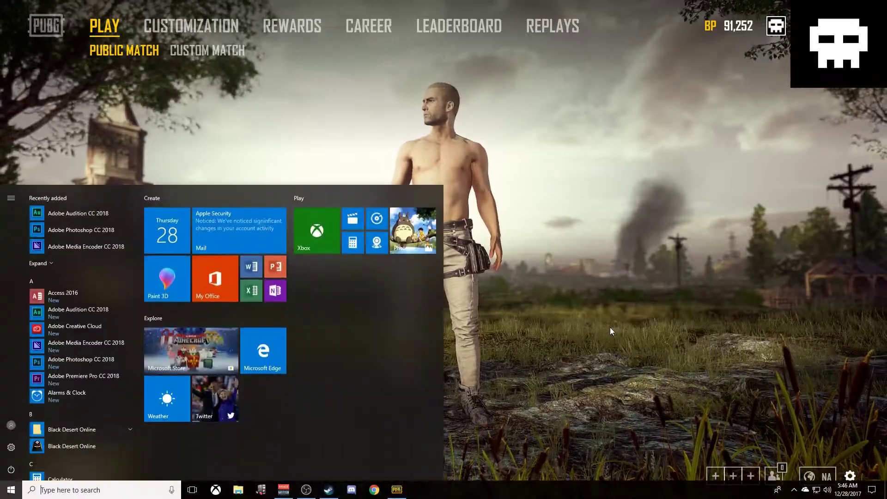
click(827, 491)
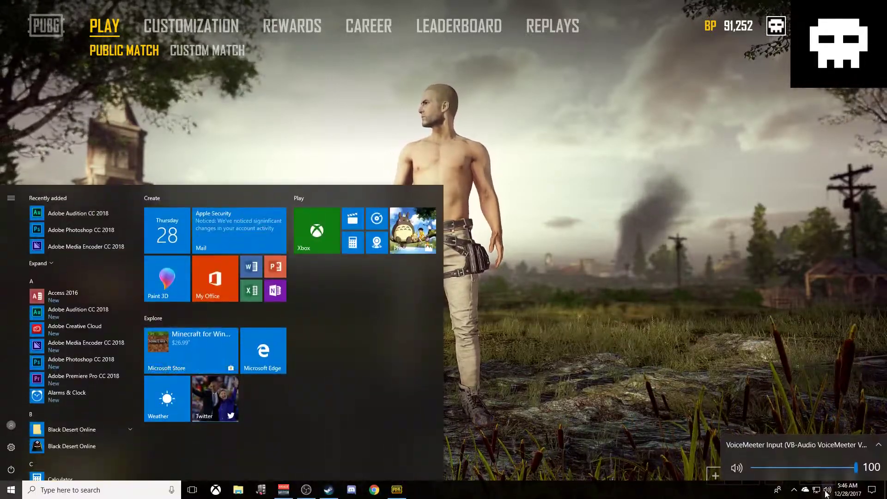
click(811, 441)
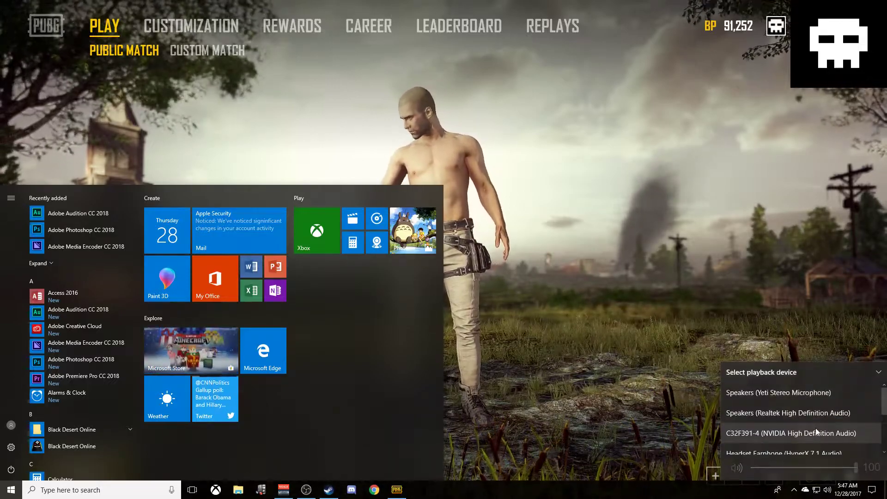
scroll(816, 428, down, 3)
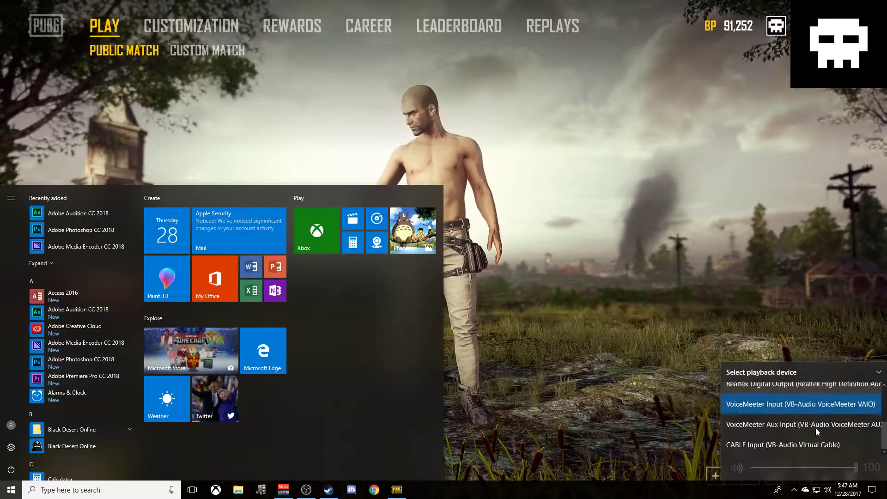
scroll(816, 428, up, 2)
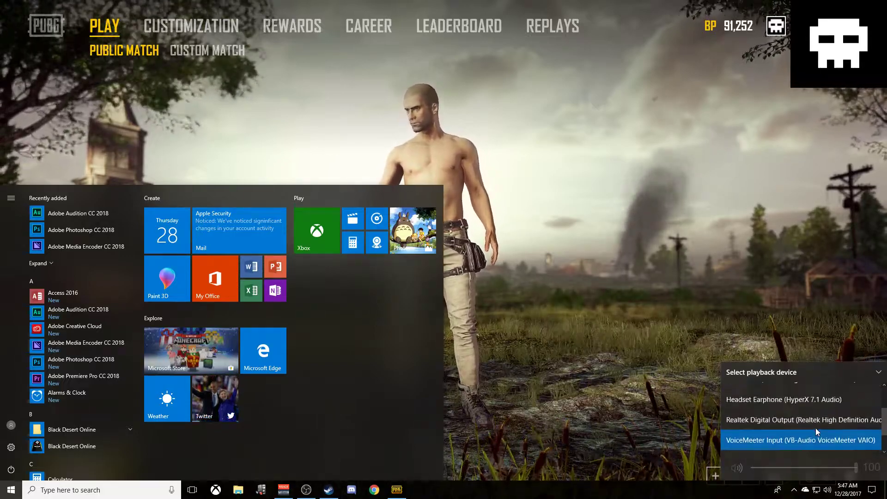
click(814, 404)
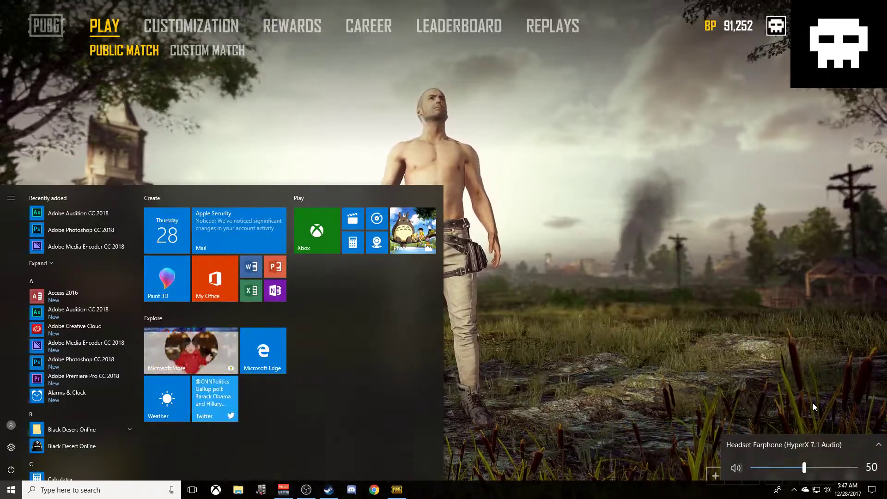
Switch playback back to VoiceMeeter Input and return to the PUBG lobby.
click(817, 445)
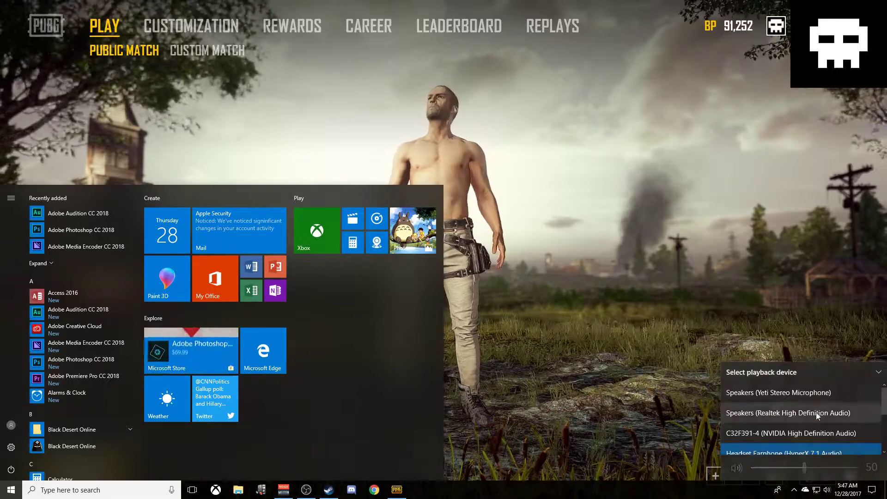
scroll(816, 415, down, 3)
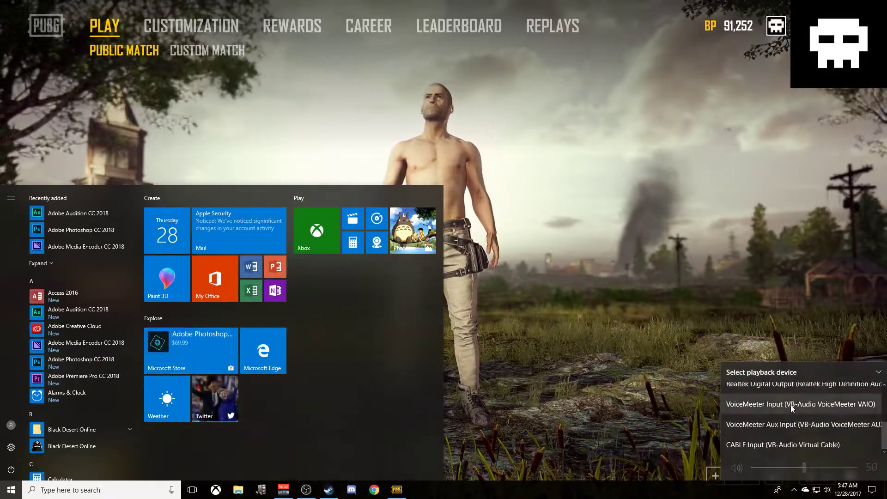
click(791, 404)
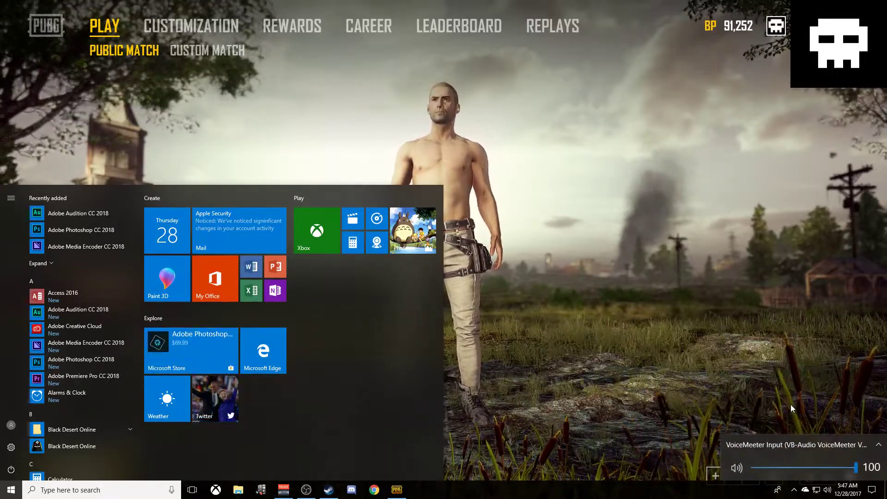
click(672, 366)
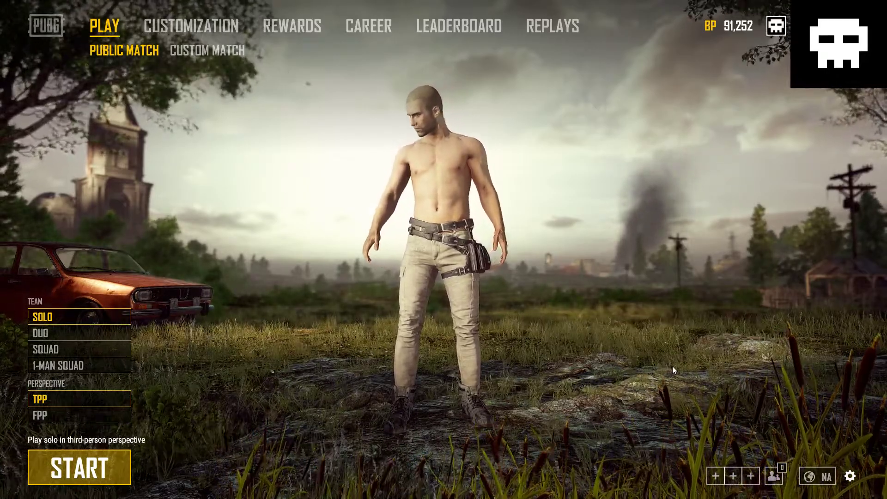
In PUBG's Sound settings, uncheck Master and apply, then recheck it and apply.
click(851, 477)
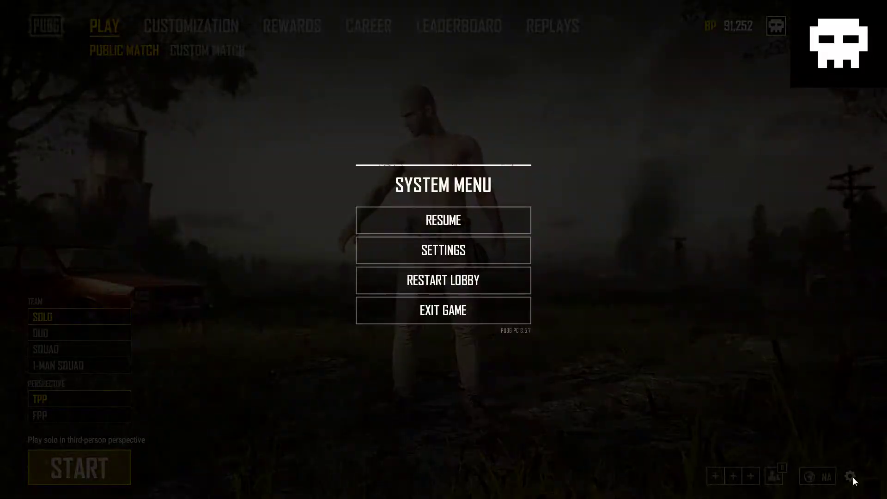
click(489, 257)
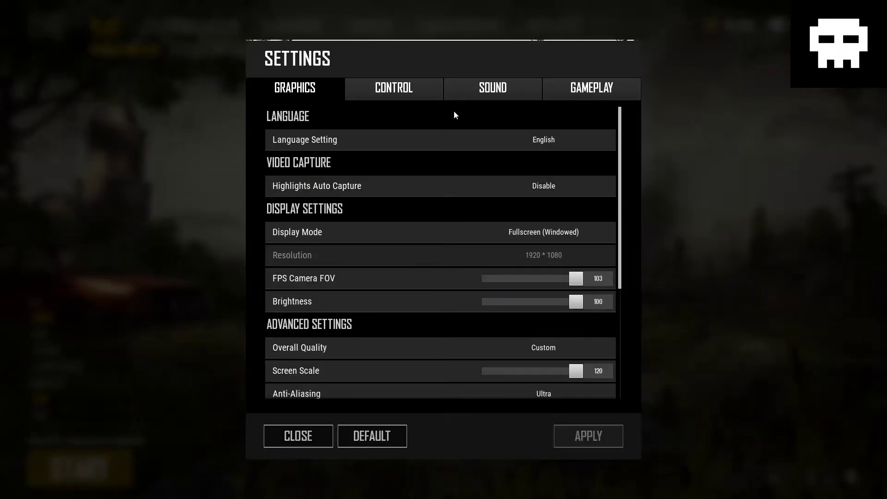
click(459, 96)
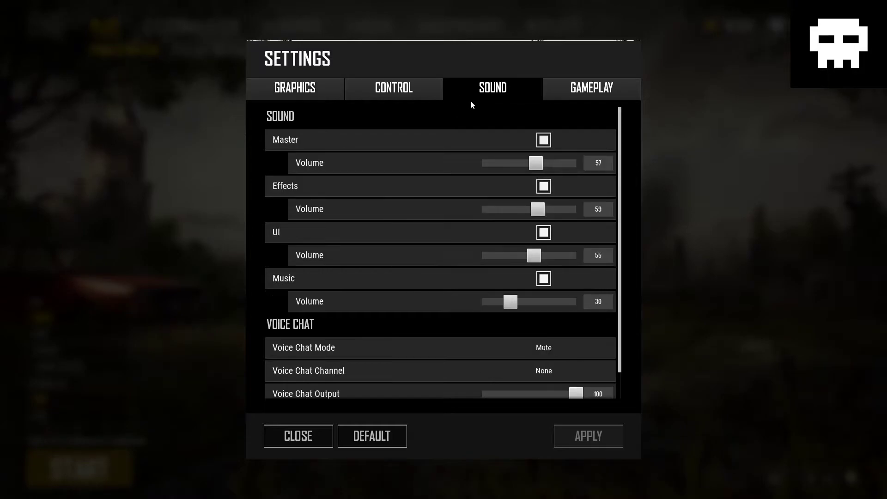
click(545, 141)
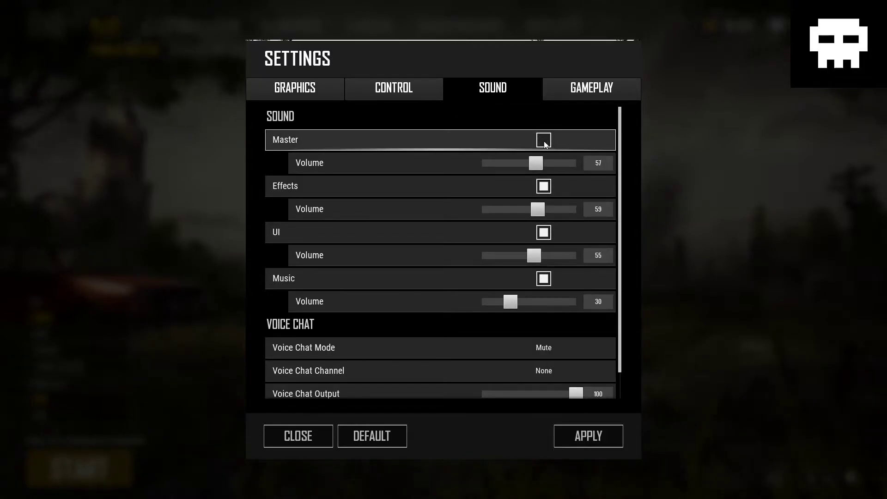
click(618, 442)
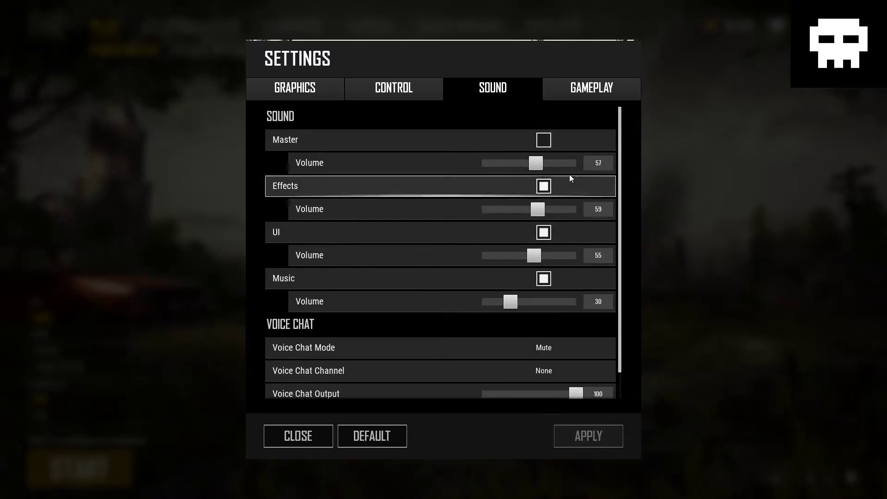
click(545, 137)
click(579, 438)
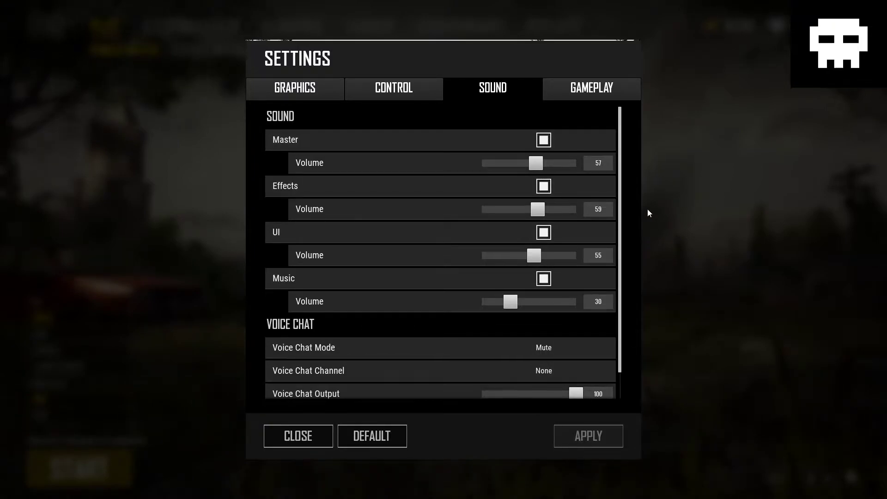
Leave the settings and exit PUBG to the desktop, confirming the prompt.
key(Escape)
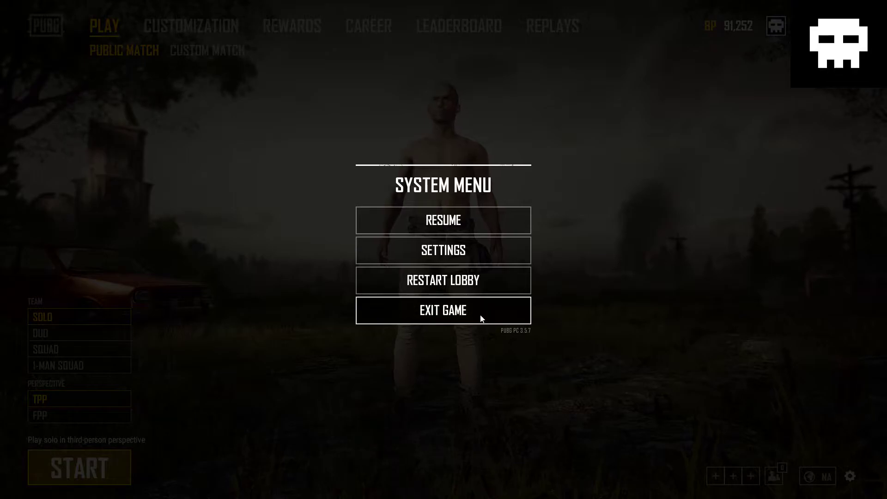
click(480, 314)
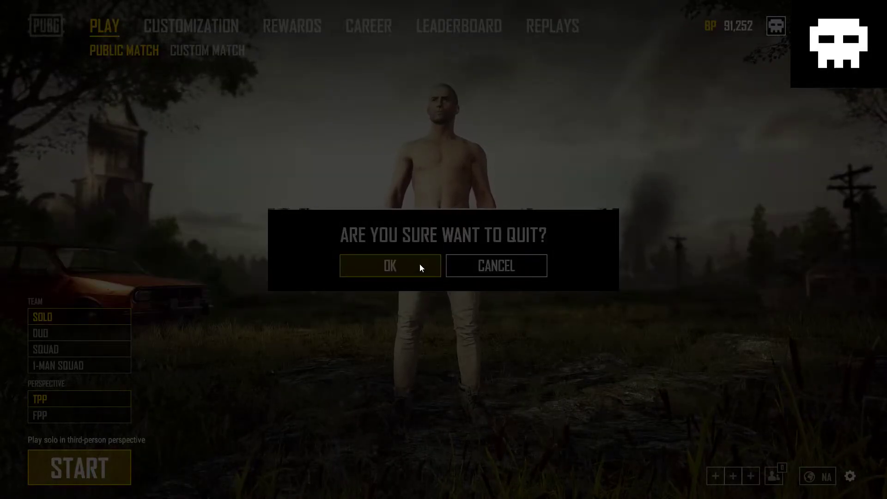
click(419, 264)
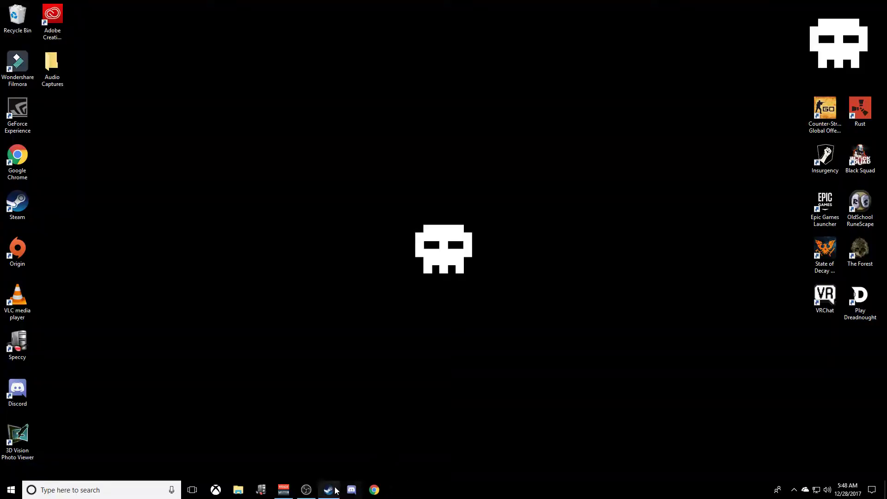
Verify the integrity of PUBG's game files from its Steam Local Files properties.
click(329, 490)
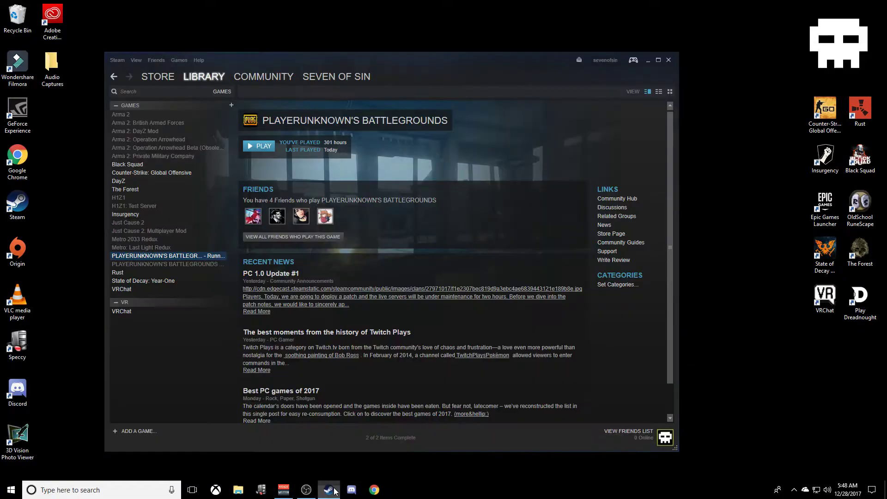
right_click(170, 255)
click(196, 375)
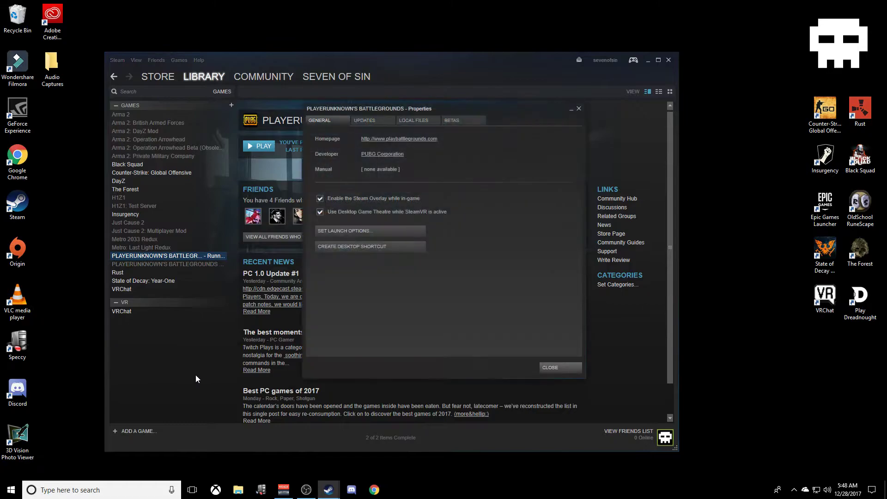
click(414, 120)
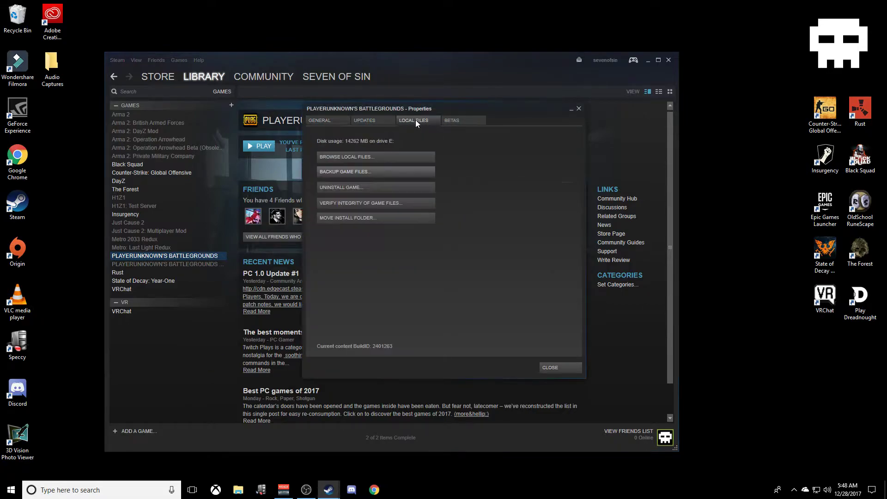
click(382, 203)
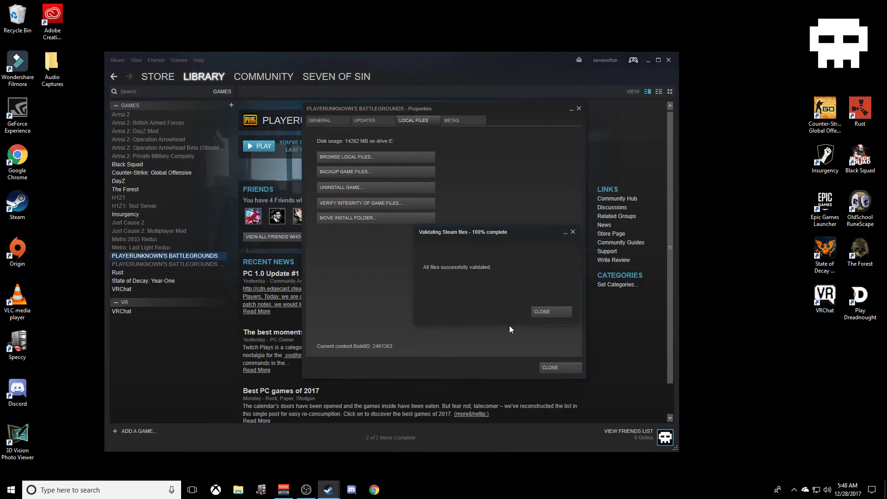
click(540, 312)
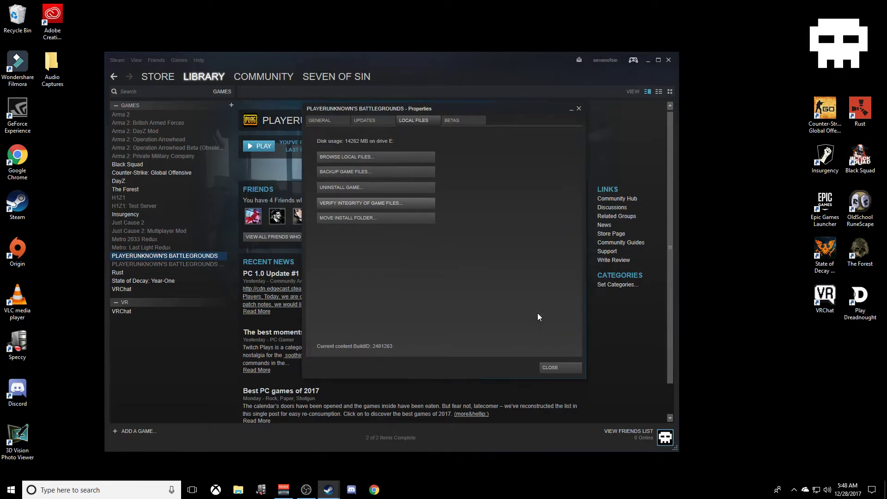
Close PUBG's Properties and uninstall PUBG from the Steam library, confirming Delete.
click(579, 110)
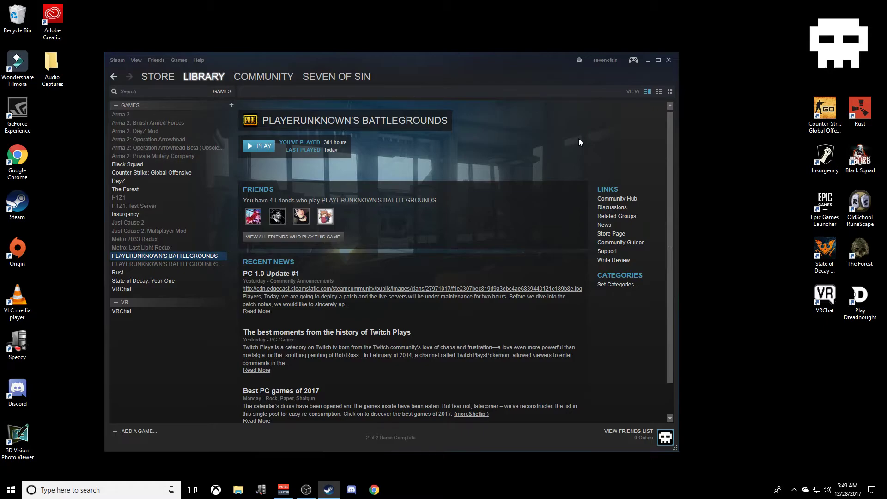
right_click(214, 254)
click(240, 364)
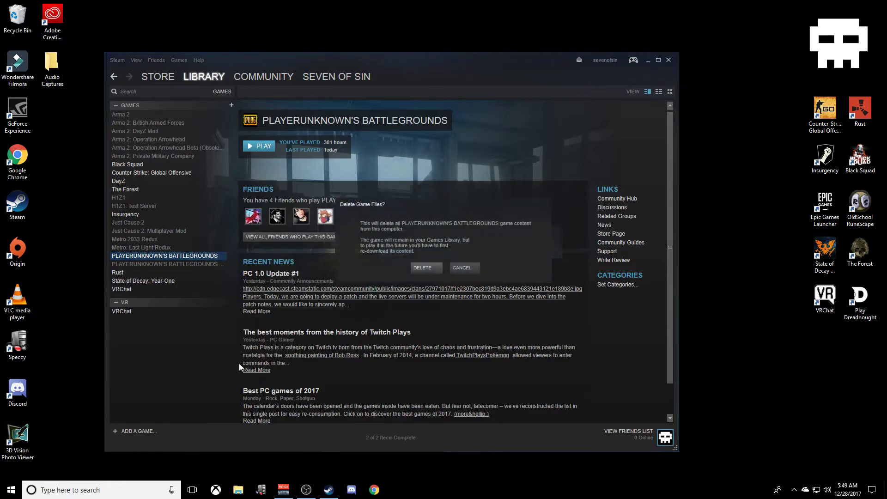
click(439, 270)
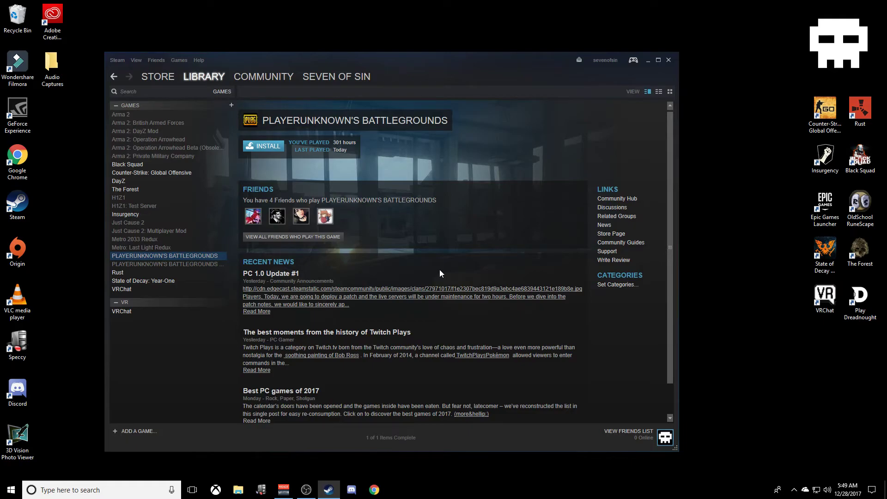
Reinstall PUBG from the Steam library and accept its license agreement.
right_click(202, 254)
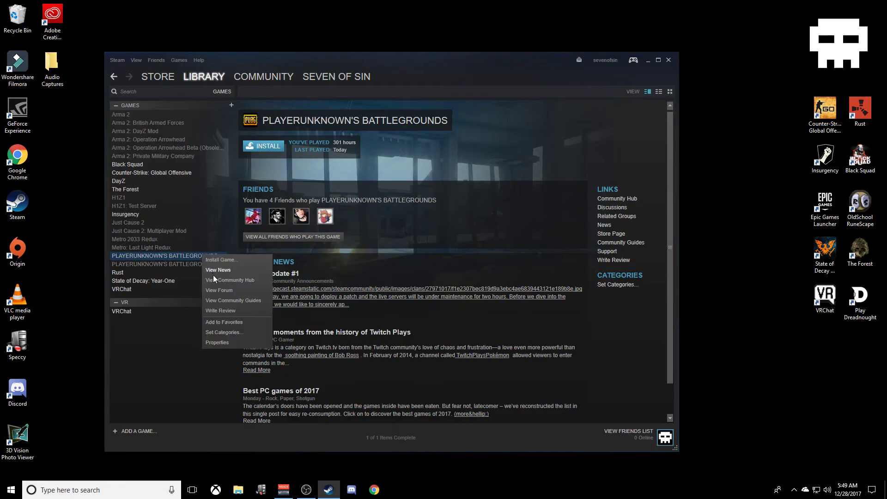
click(225, 260)
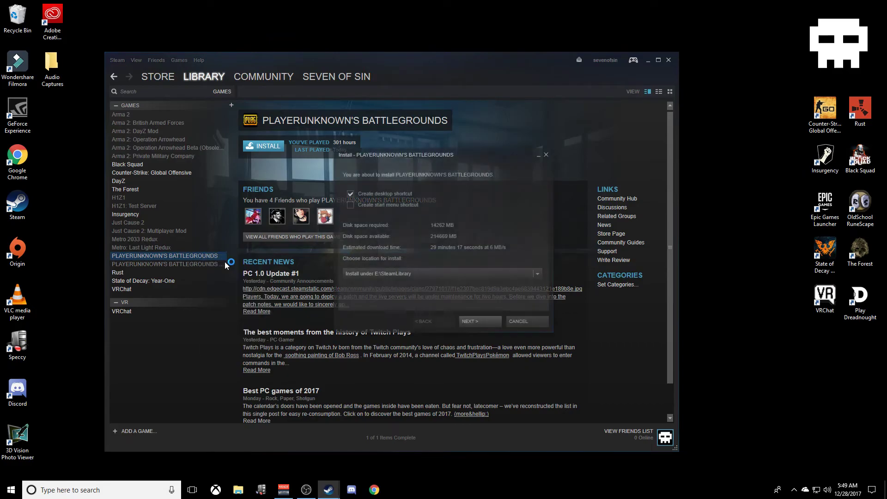
click(484, 321)
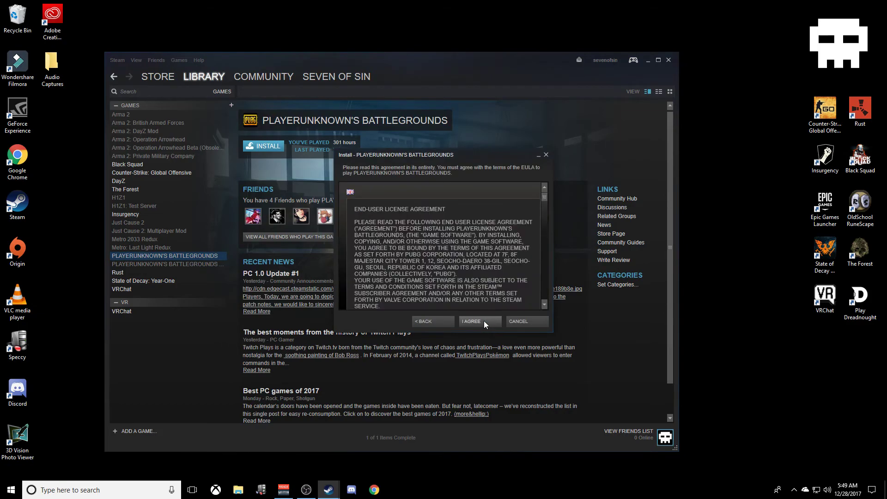
click(483, 321)
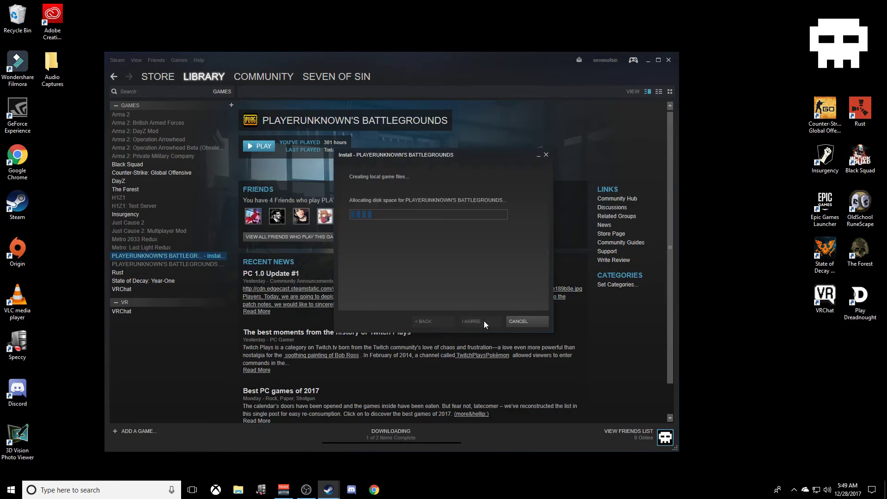